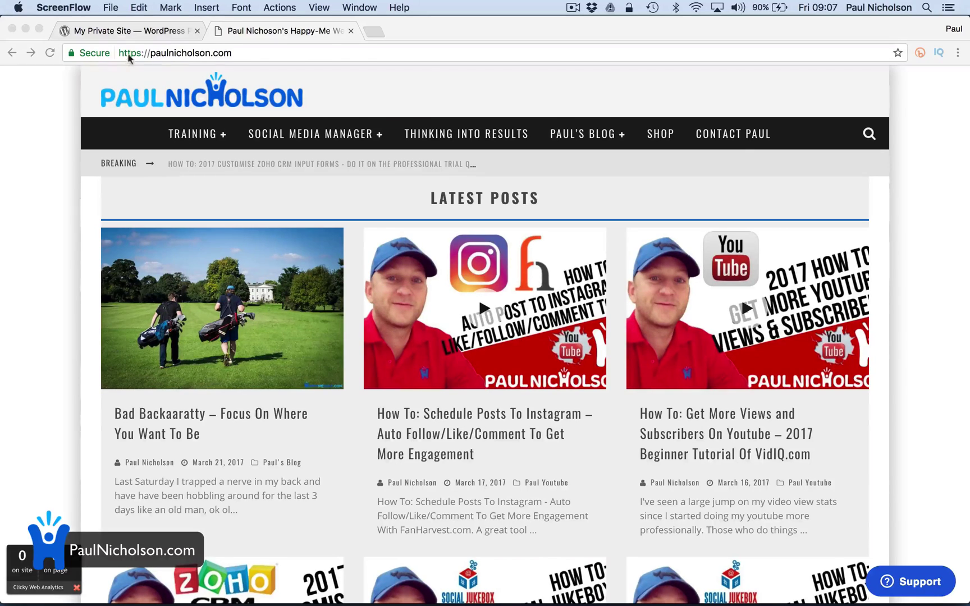
Download the jonradio-private-site 2.14.1 zip from the My Private Site plugin page, then return to the blog
{"action": "left_click", "coordinate": [127, 37]}
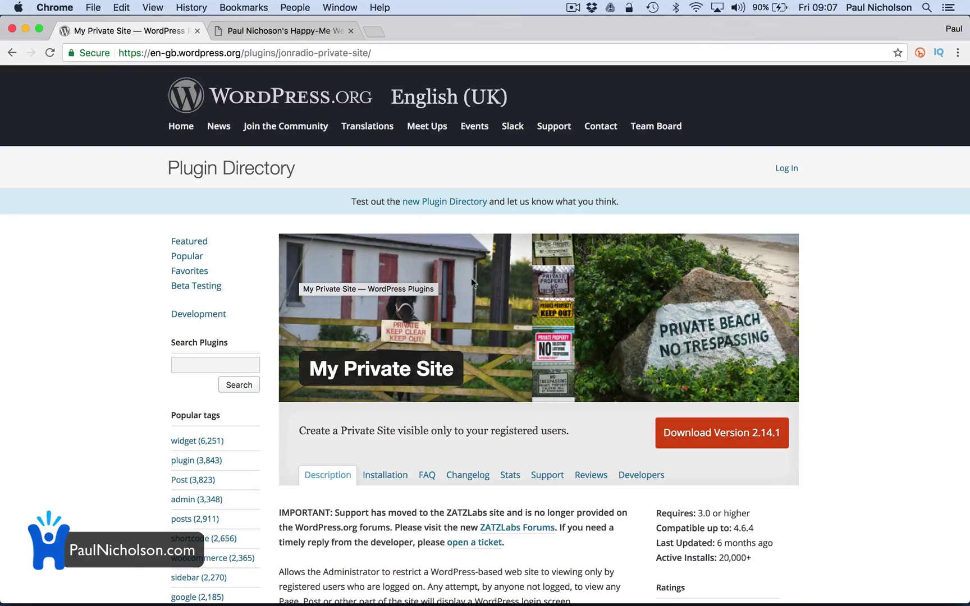
{"action": "left_click", "coordinate": [717, 439]}
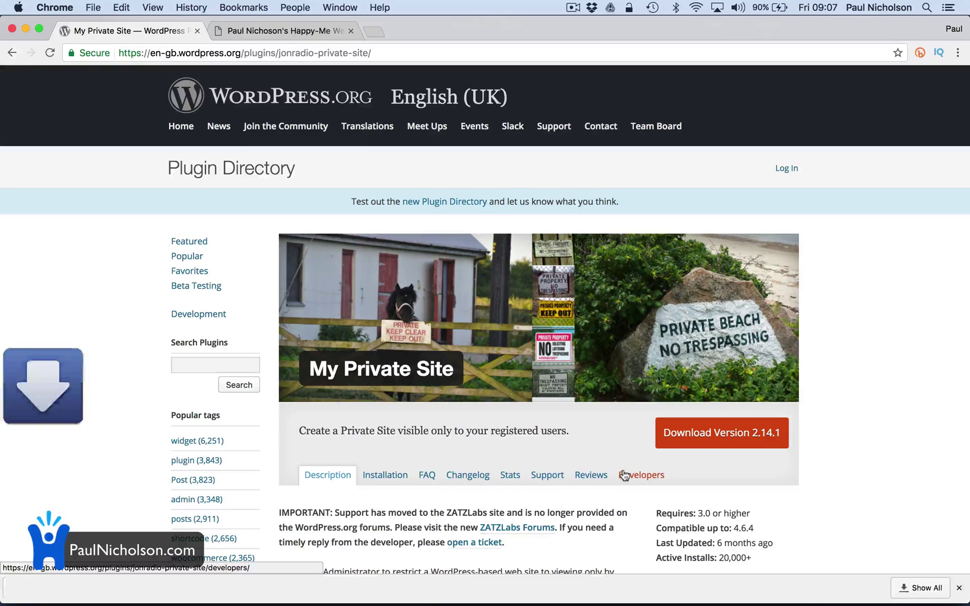
{"action": "left_click", "coordinate": [267, 37]}
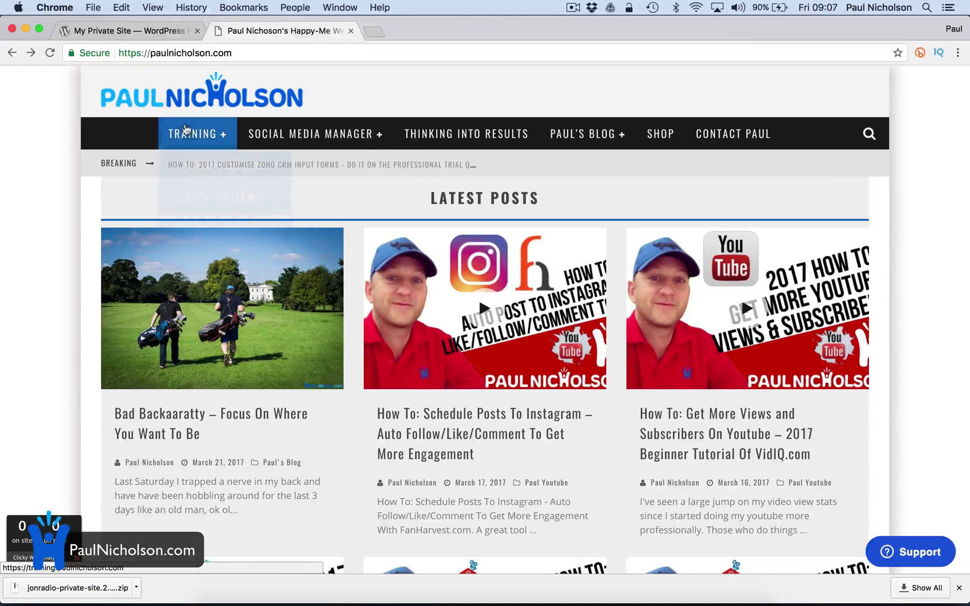
Go to the TRAINING site and open its WordPress admin Dashboard
{"action": "left_click", "coordinate": [191, 137]}
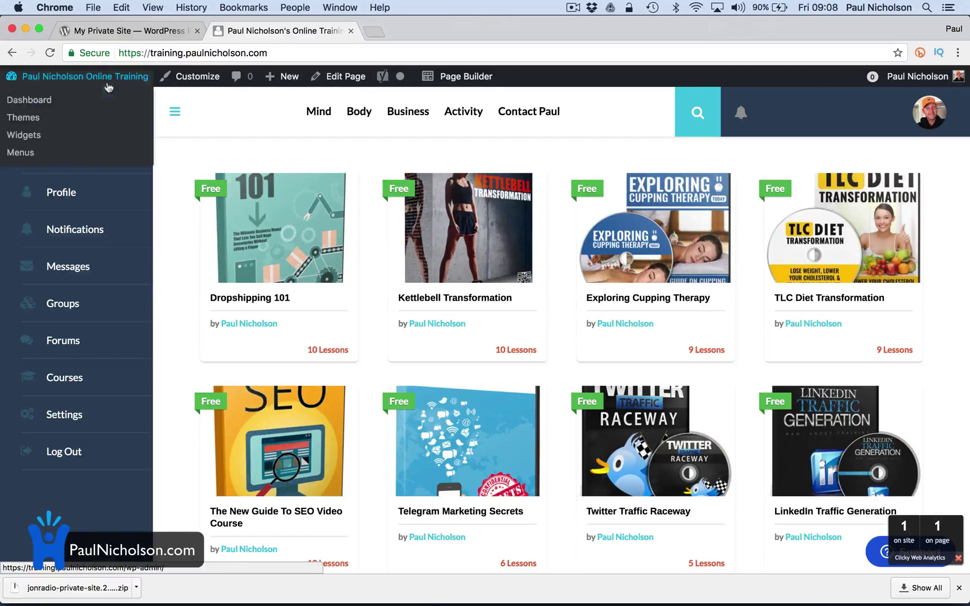
{"action": "left_click", "coordinate": [102, 100]}
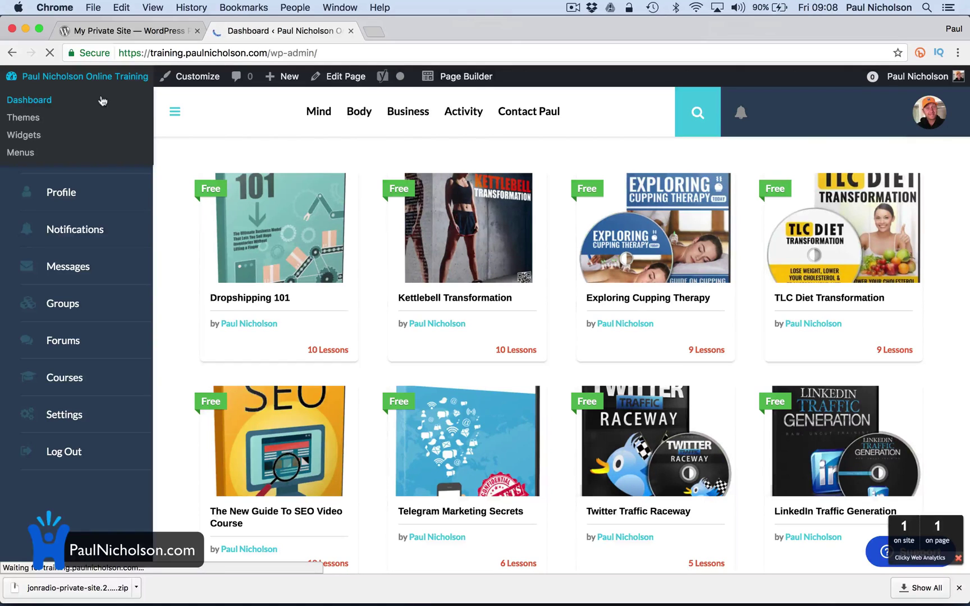
Upload the jonradio-private-site 2.14.1 zip through Plugins > Add New > Upload Plugin and install it
{"action": "scroll", "coordinate": [67, 483], "scroll_direction": "down", "scroll_amount": 5}
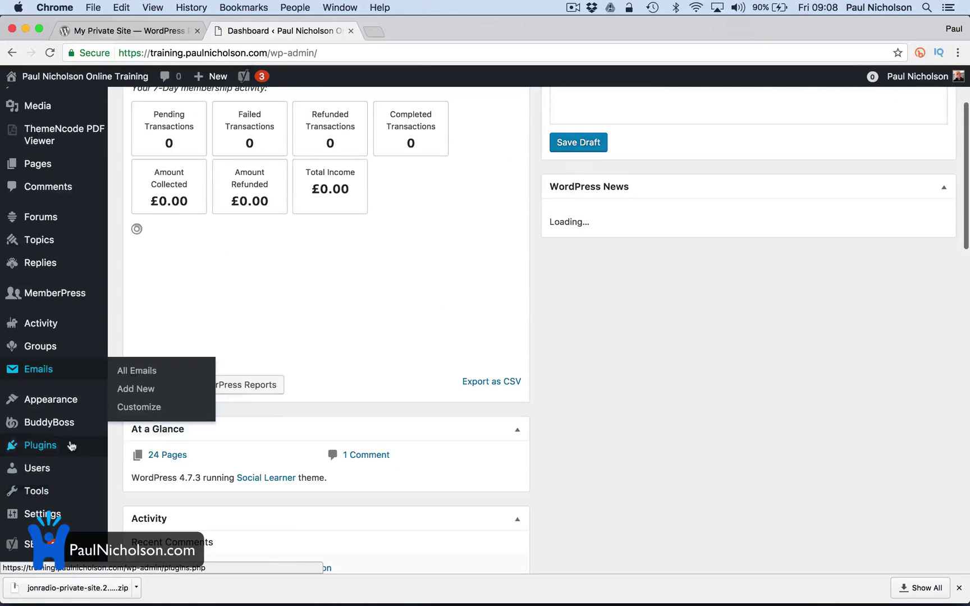
{"action": "left_click", "coordinate": [68, 445]}
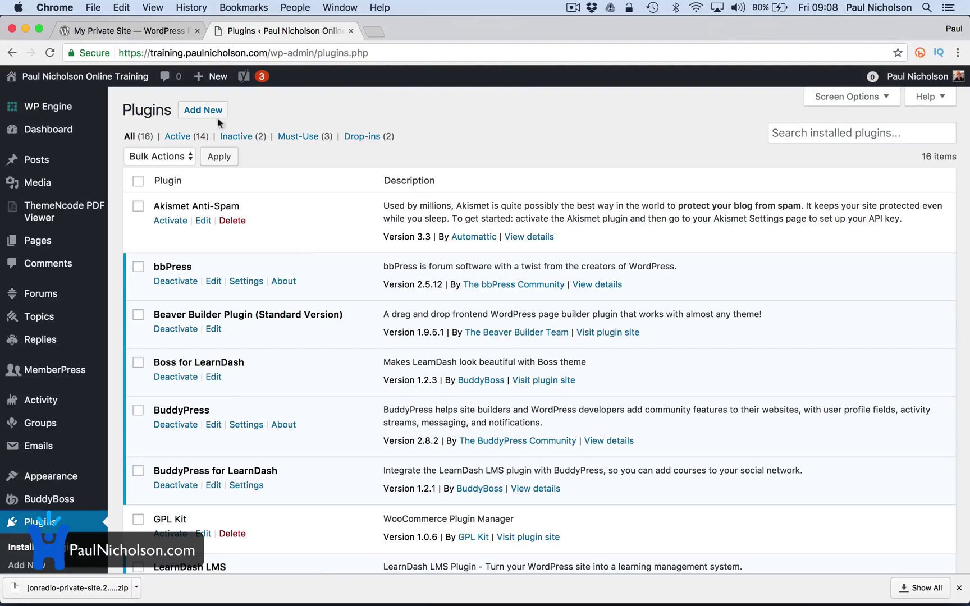
{"action": "left_click", "coordinate": [218, 115]}
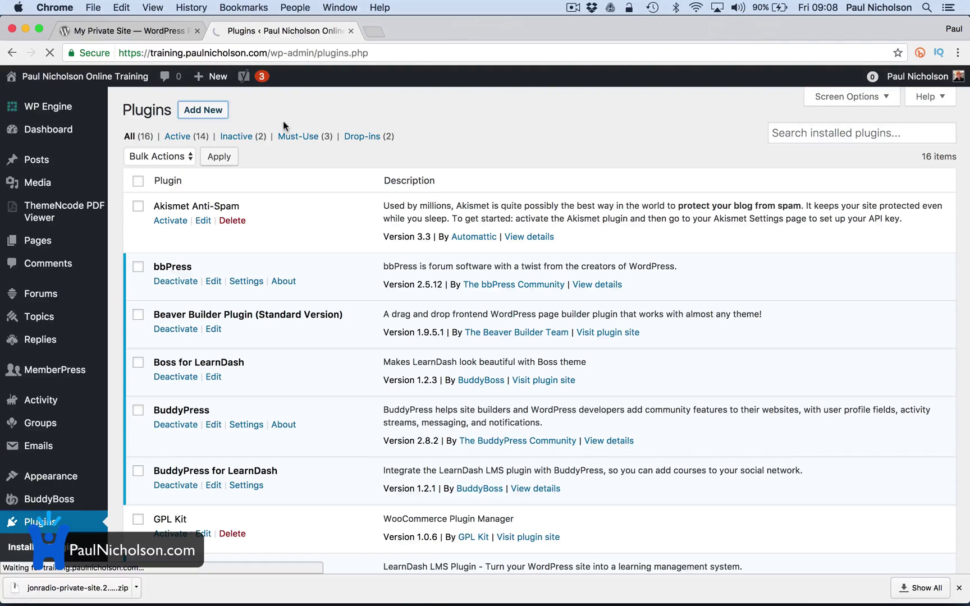
{"action": "left_click", "coordinate": [276, 114]}
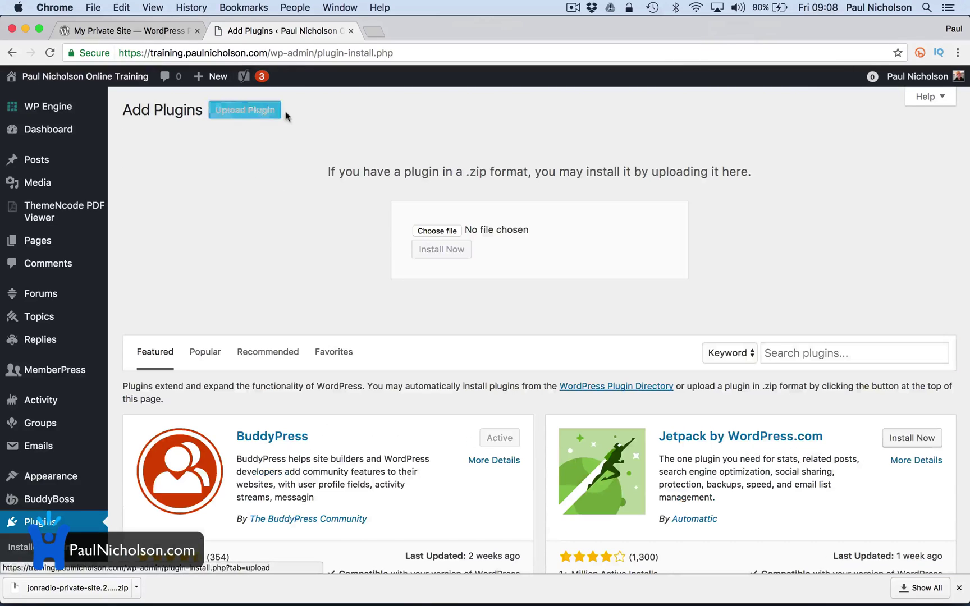
{"action": "left_click_drag", "start_coordinate": [103, 600], "coordinate": [460, 247]}
{"action": "left_click", "coordinate": [466, 250]}
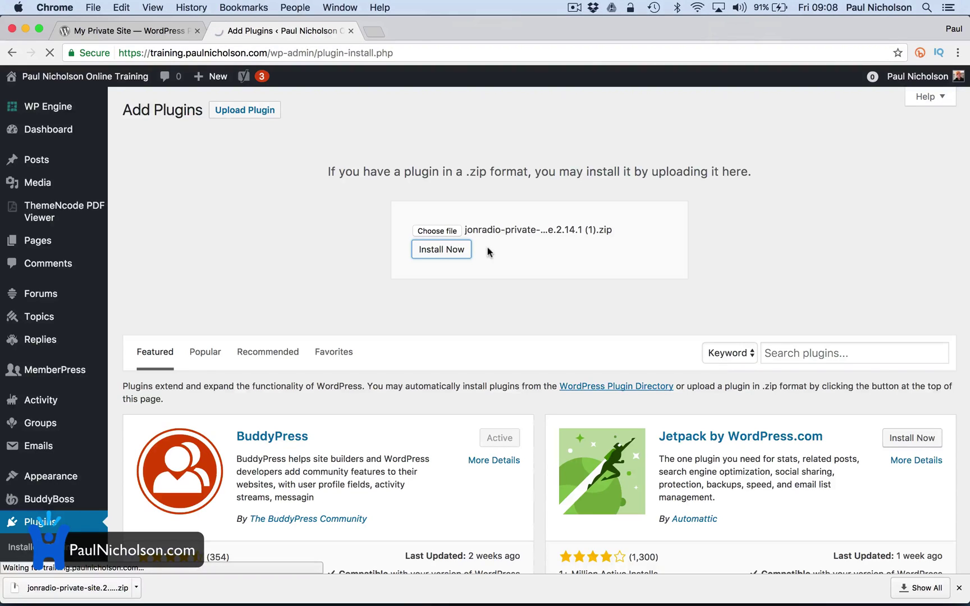
In the logged-out Safari window, view the course grid and its login page
{"action": "mouse_move", "coordinate": [480, 602]}
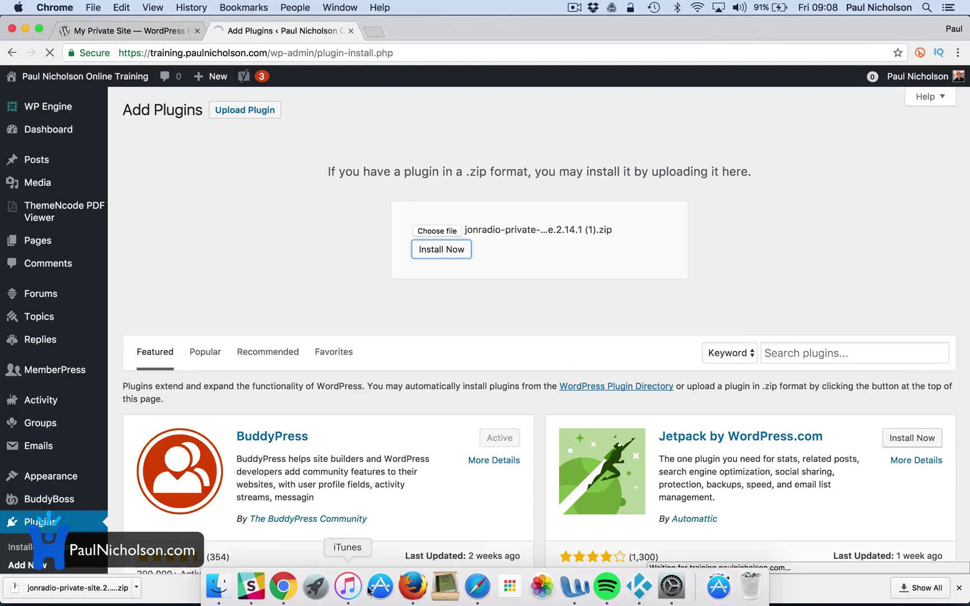
{"action": "left_click", "coordinate": [478, 587]}
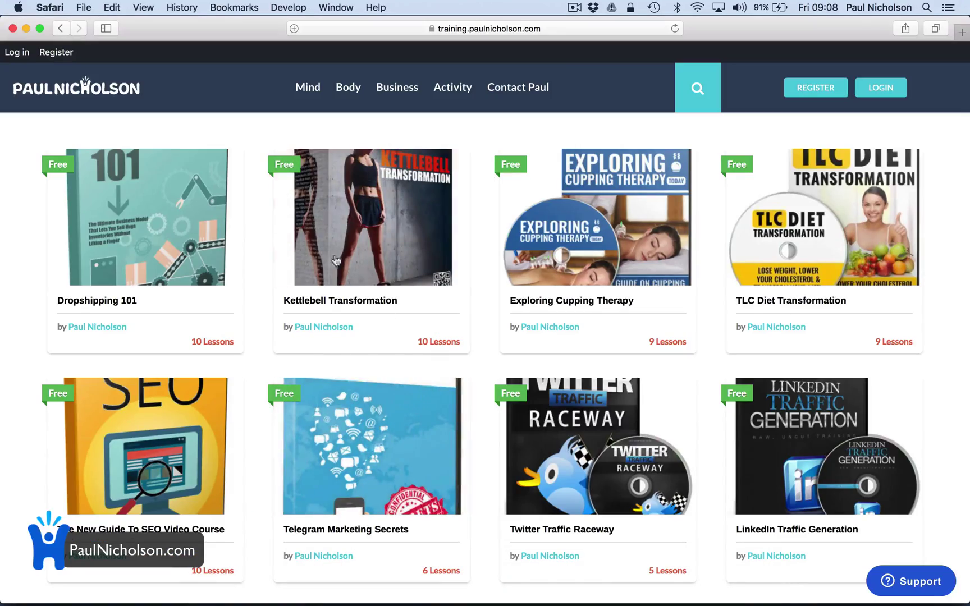
{"action": "scroll", "coordinate": [417, 336], "scroll_direction": "down", "scroll_amount": 20}
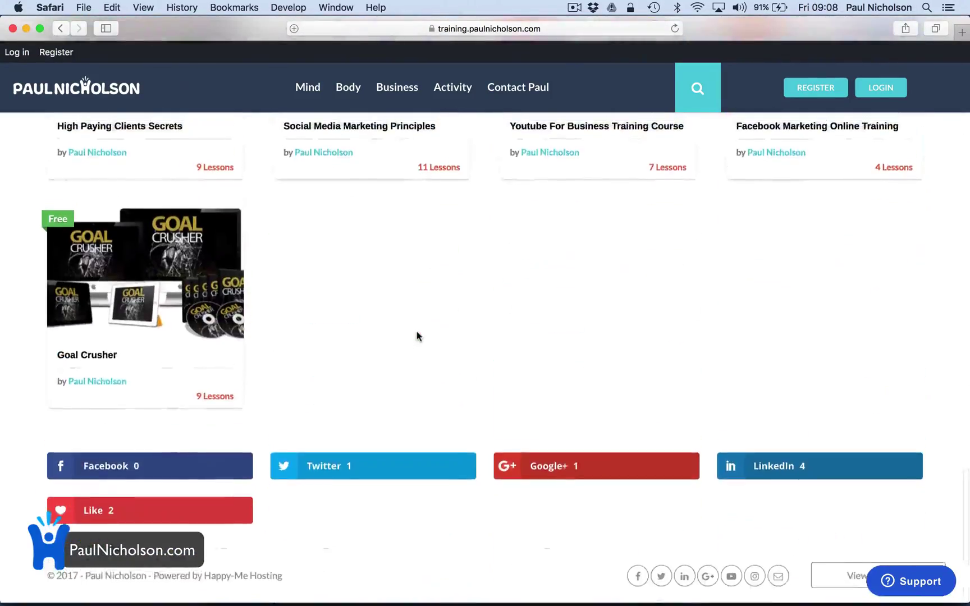
{"action": "scroll", "coordinate": [417, 335], "scroll_direction": "up", "scroll_amount": 20}
{"action": "left_click", "coordinate": [881, 87]}
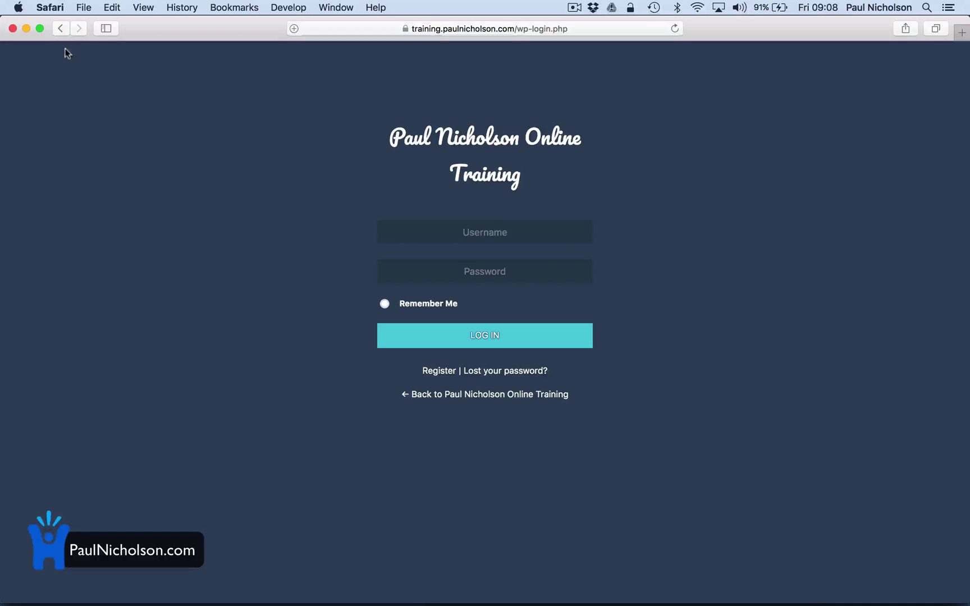
{"action": "left_click", "coordinate": [60, 28]}
Confirm the Kettlebell Transformation and Exploring Cupping Therapy course pages open publicly
{"action": "left_click", "coordinate": [377, 264]}
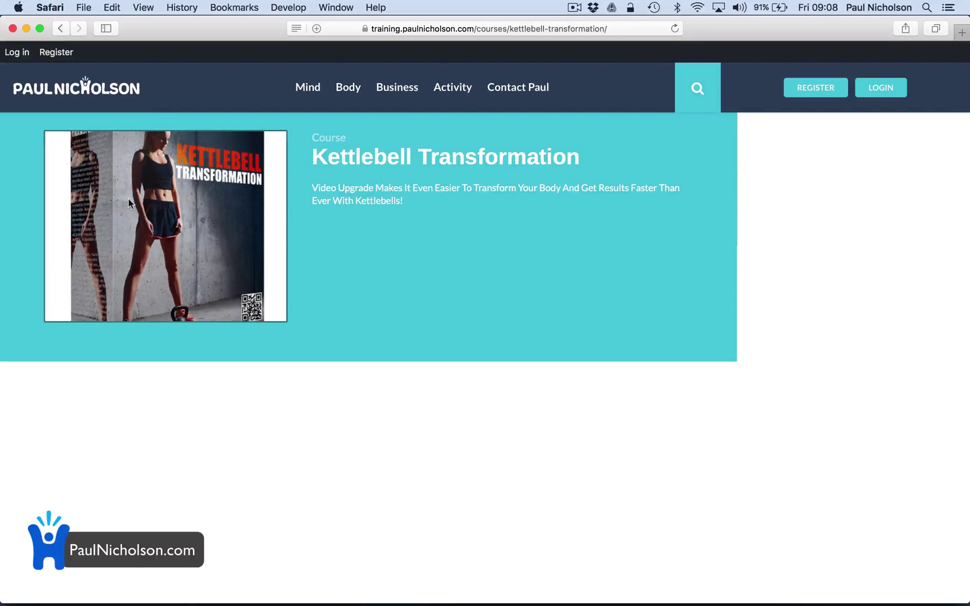
{"action": "left_click", "coordinate": [60, 28]}
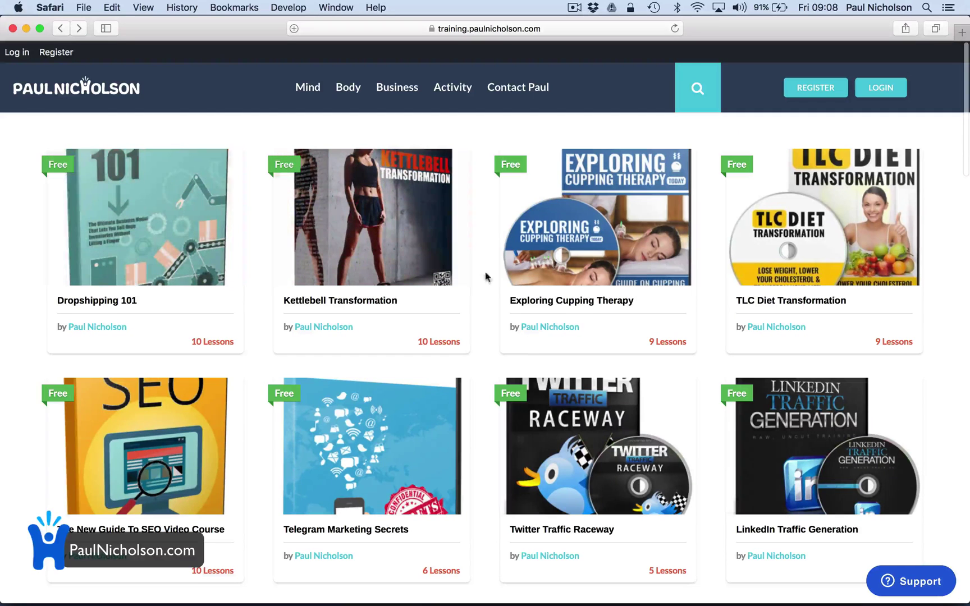
{"action": "left_click", "coordinate": [584, 233]}
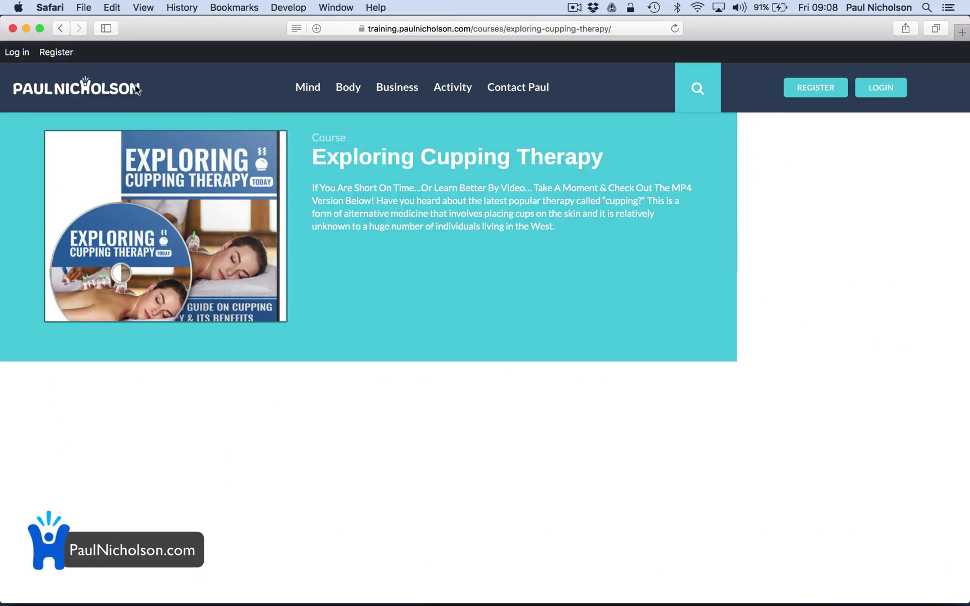
{"action": "left_click", "coordinate": [62, 29]}
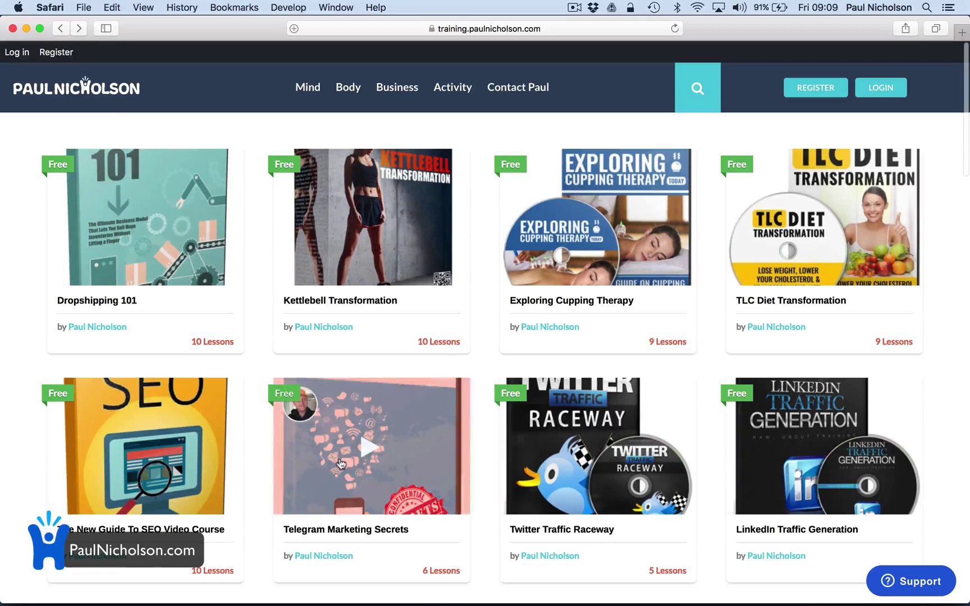
Activate the newly installed My Private Site plugin in the WordPress admin
{"action": "left_click", "coordinate": [283, 590]}
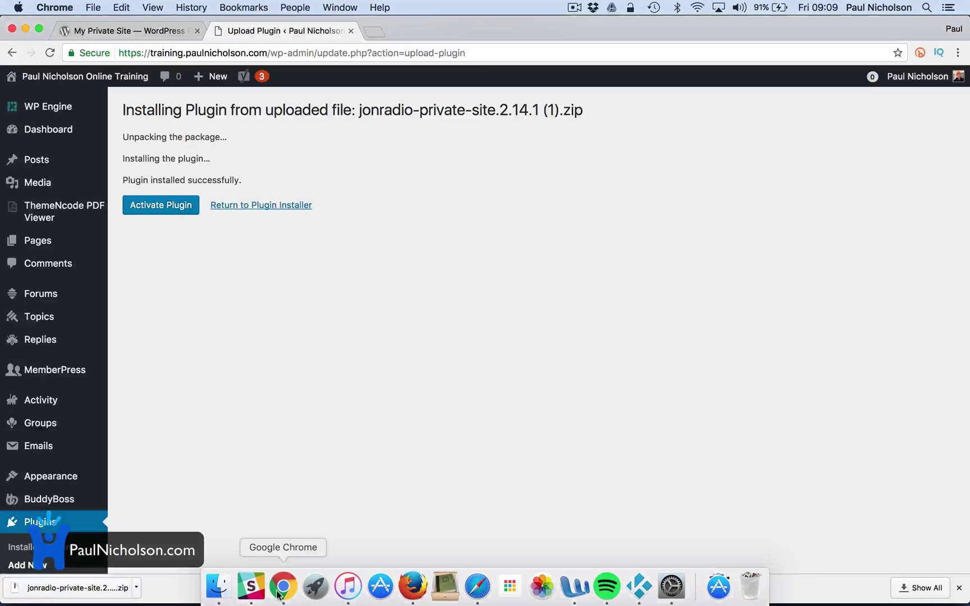
{"action": "left_click", "coordinate": [159, 202]}
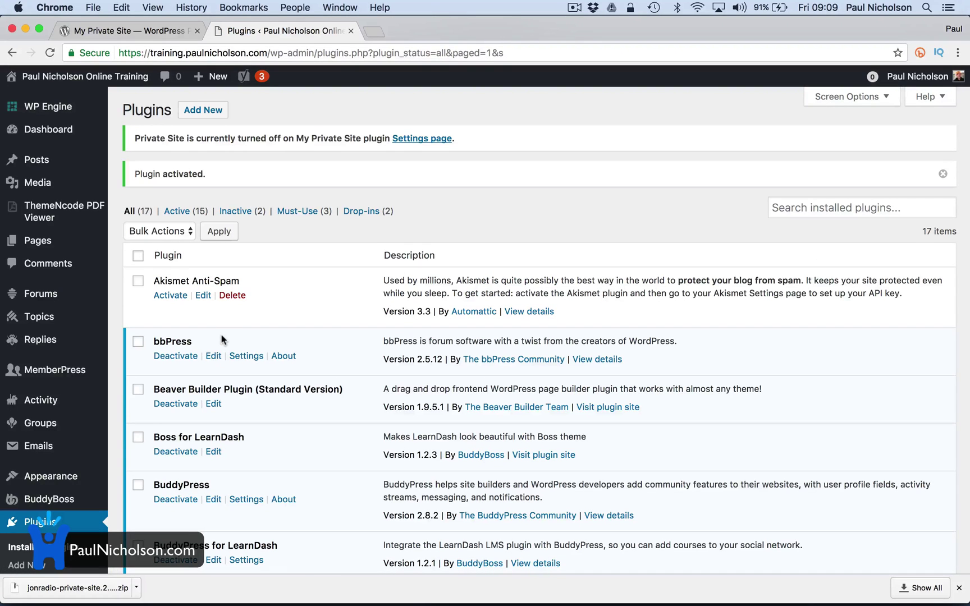
{"action": "scroll", "coordinate": [221, 337], "scroll_direction": "down", "scroll_amount": 10}
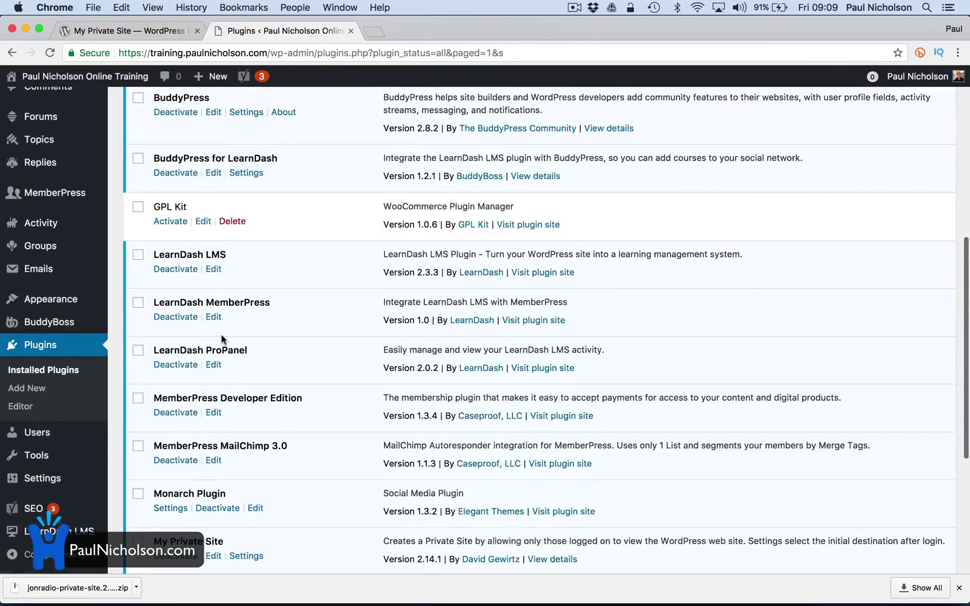
{"action": "scroll", "coordinate": [220, 339], "scroll_direction": "up", "scroll_amount": 10}
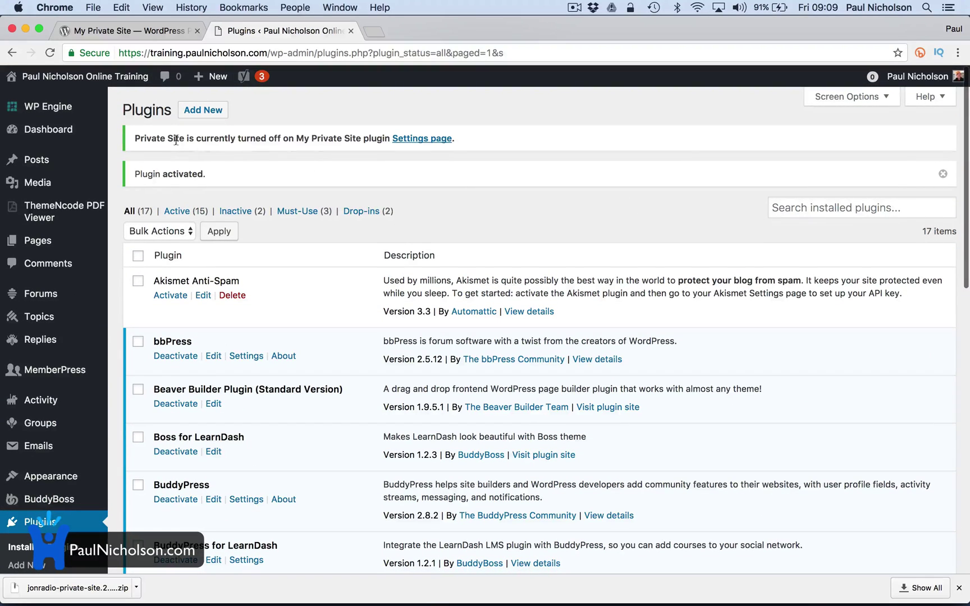
Enable the Private Site checkbox in My Private Site settings, save, and review the remaining options
{"action": "left_click", "coordinate": [415, 140]}
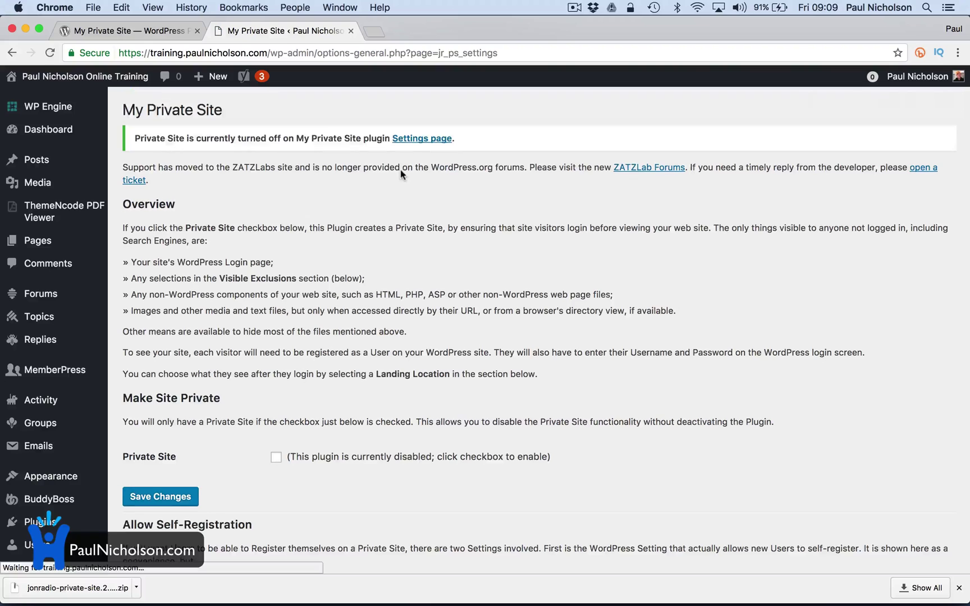
{"action": "scroll", "coordinate": [352, 286], "scroll_direction": "down", "scroll_amount": 5}
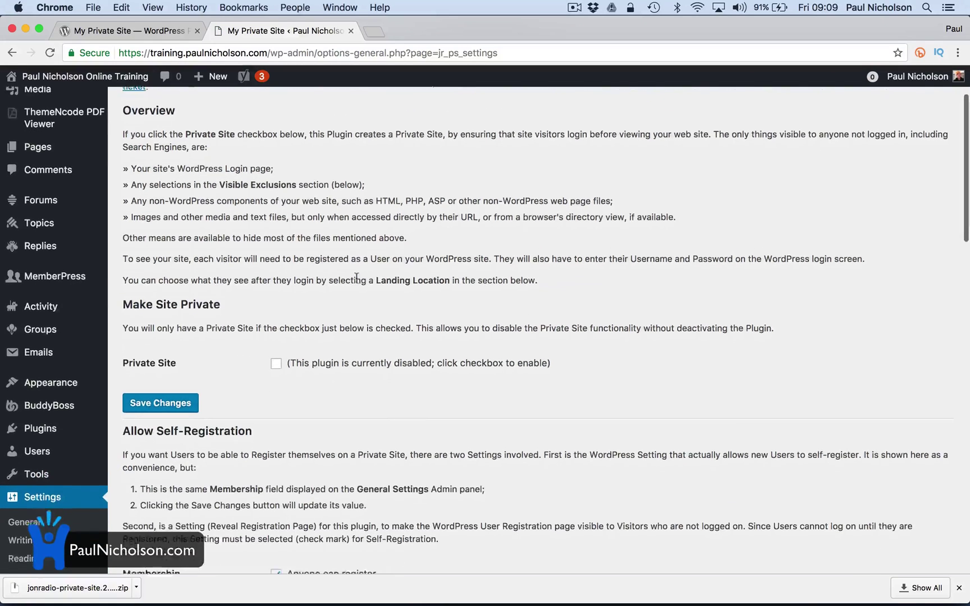
{"action": "left_click", "coordinate": [276, 267]}
{"action": "left_click", "coordinate": [156, 306]}
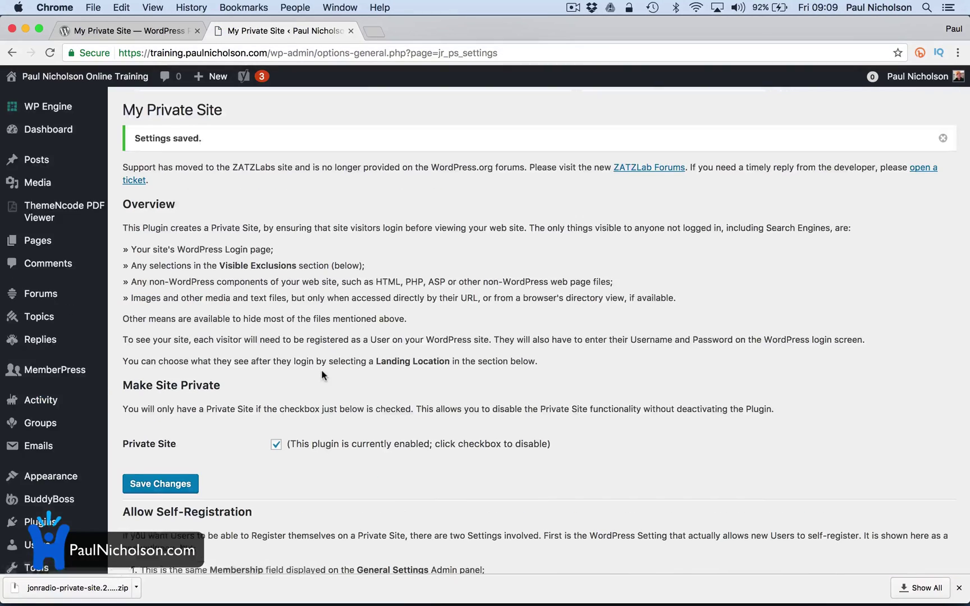
{"action": "scroll", "coordinate": [322, 375], "scroll_direction": "down", "scroll_amount": 5}
{"action": "scroll", "coordinate": [323, 375], "scroll_direction": "down", "scroll_amount": 3}
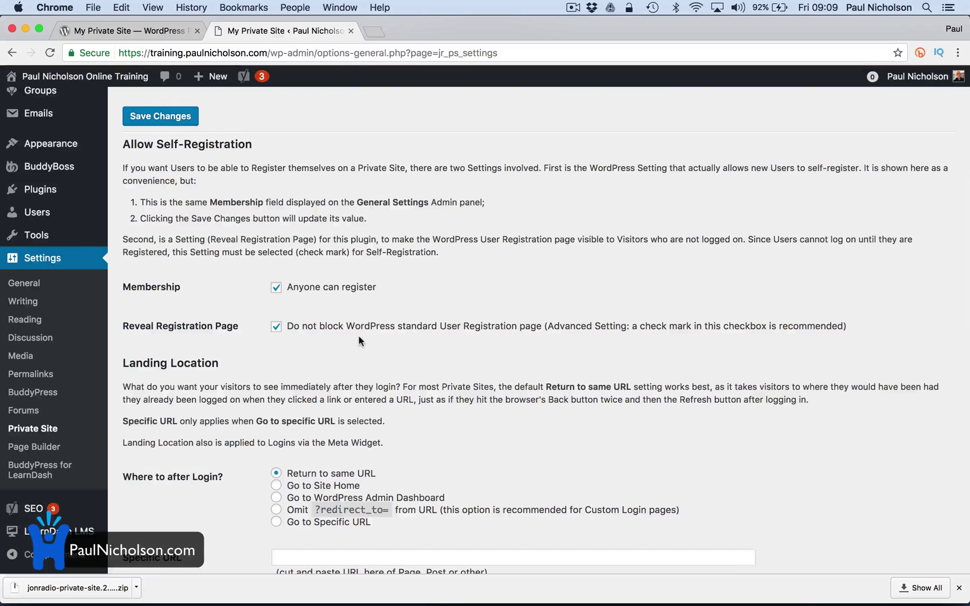
{"action": "scroll", "coordinate": [393, 337], "scroll_direction": "down", "scroll_amount": 1}
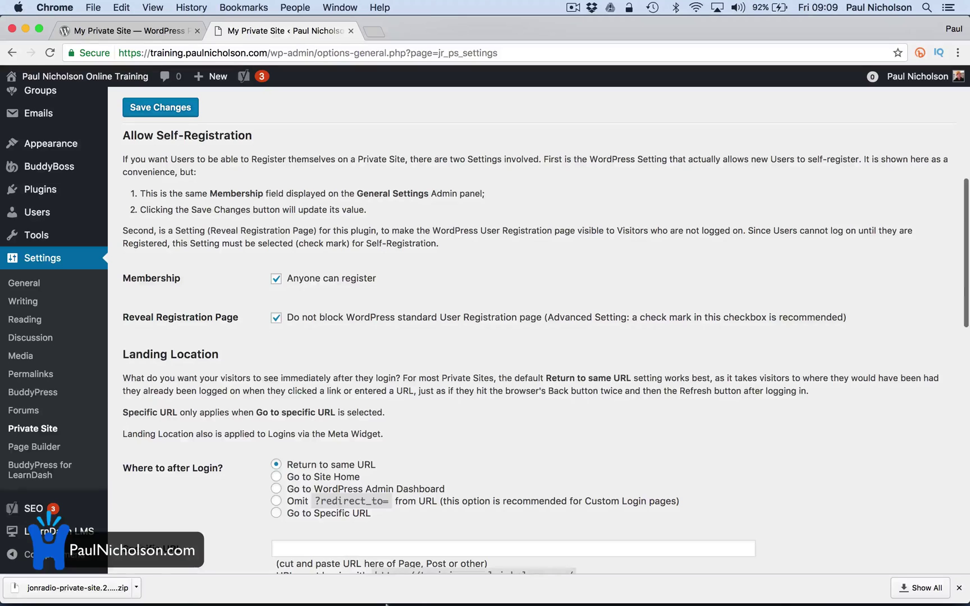
Reload the course grid logged out, open a course to hit the wp-login redirect, then check Register
{"action": "mouse_move", "coordinate": [421, 598]}
{"action": "left_click", "coordinate": [464, 596]}
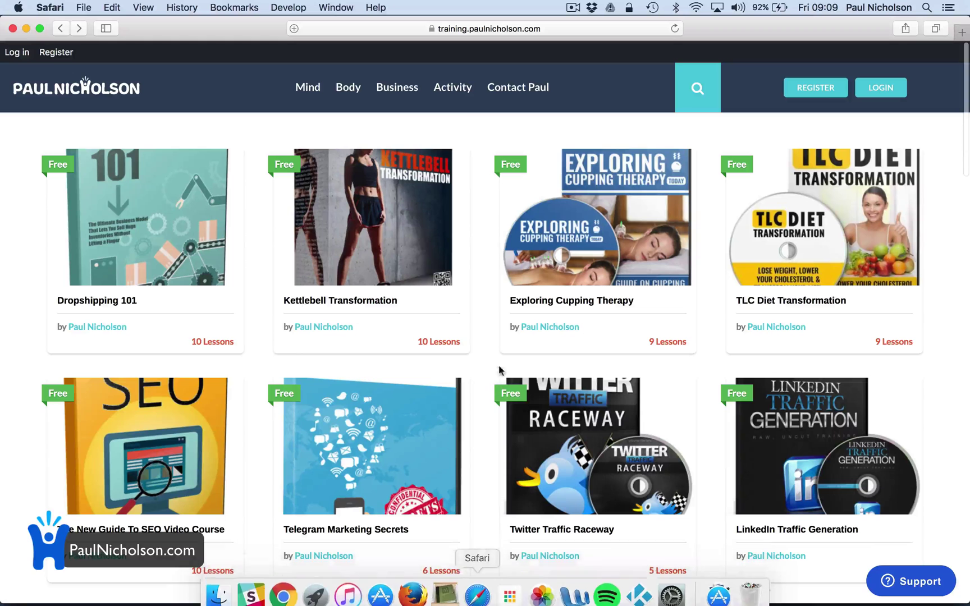
{"action": "left_click", "coordinate": [675, 28]}
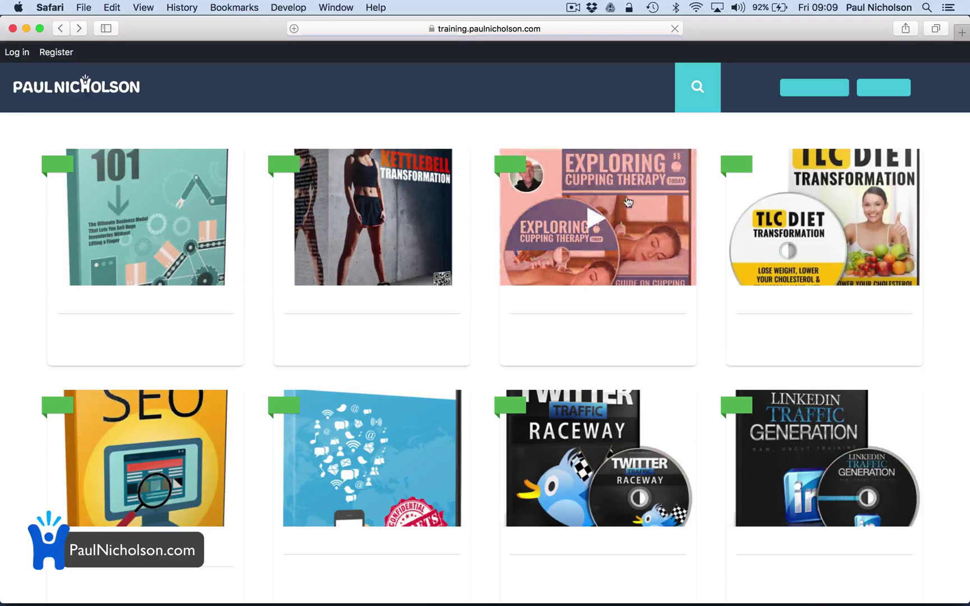
{"action": "left_click", "coordinate": [118, 181]}
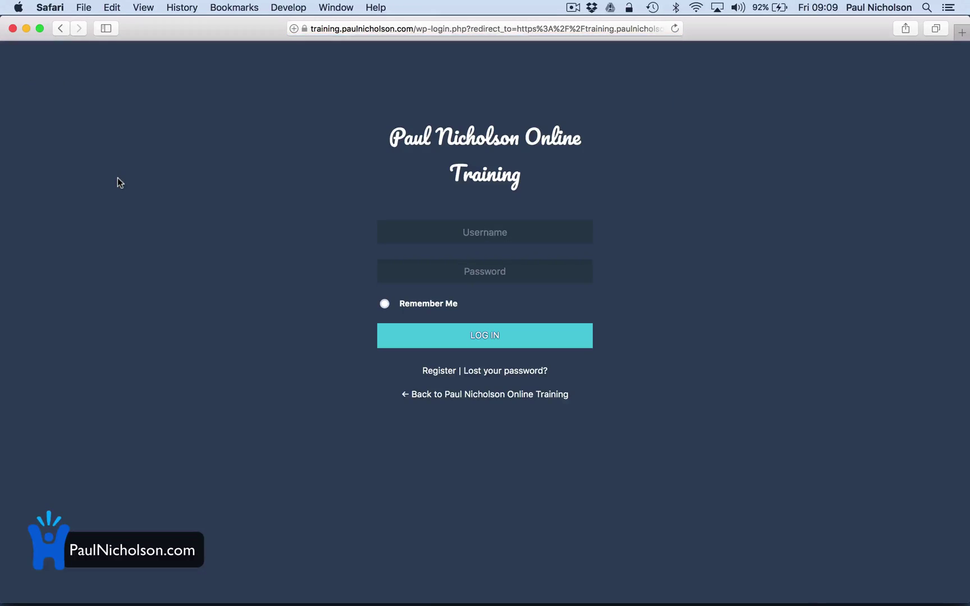
{"action": "left_click", "coordinate": [445, 370]}
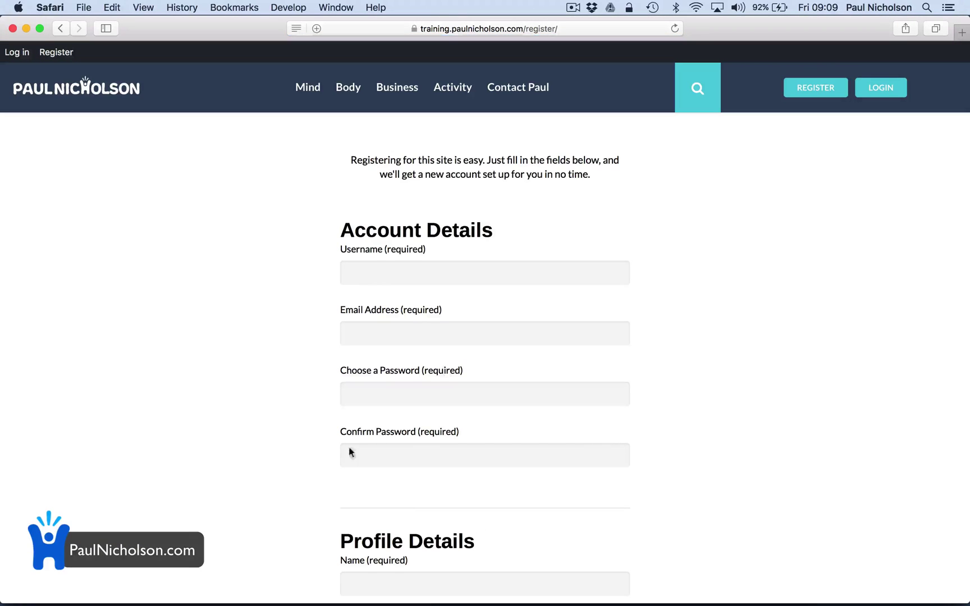
{"action": "left_click", "coordinate": [60, 29]}
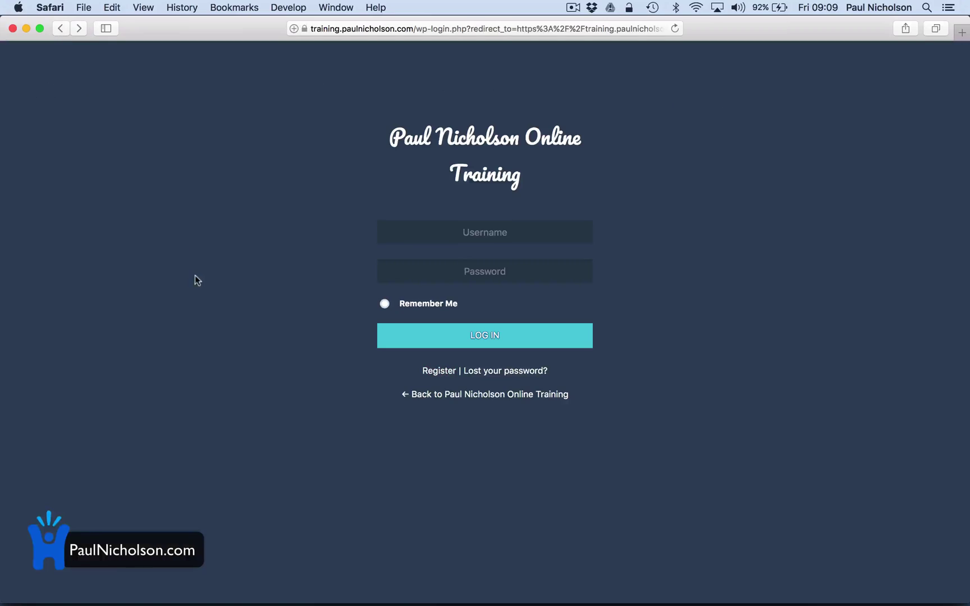
Untick Anyone can register and Reveal Registration Page in the My Private Site settings
{"action": "mouse_move", "coordinate": [381, 595]}
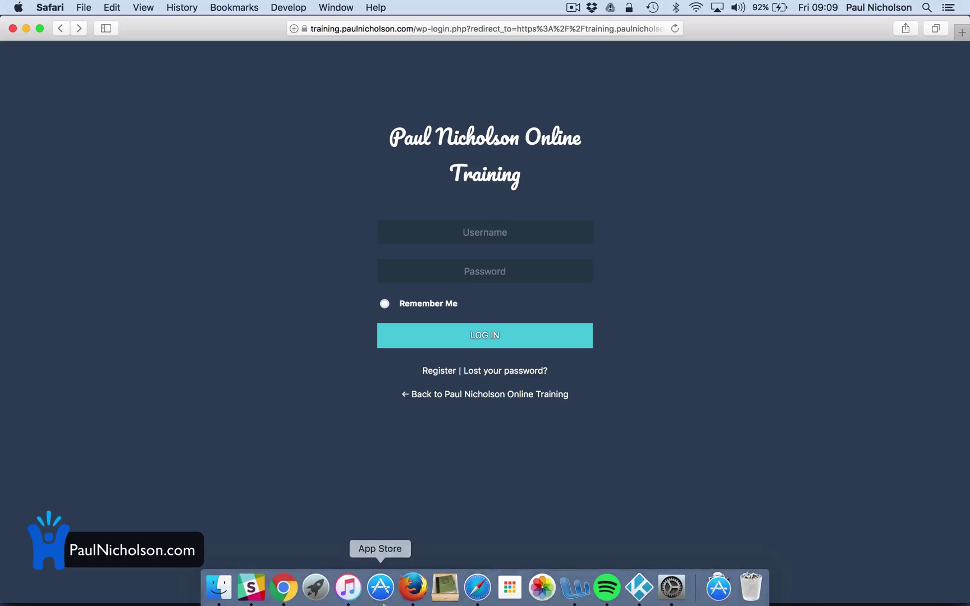
{"action": "left_click", "coordinate": [284, 586]}
{"action": "left_click", "coordinate": [276, 278]}
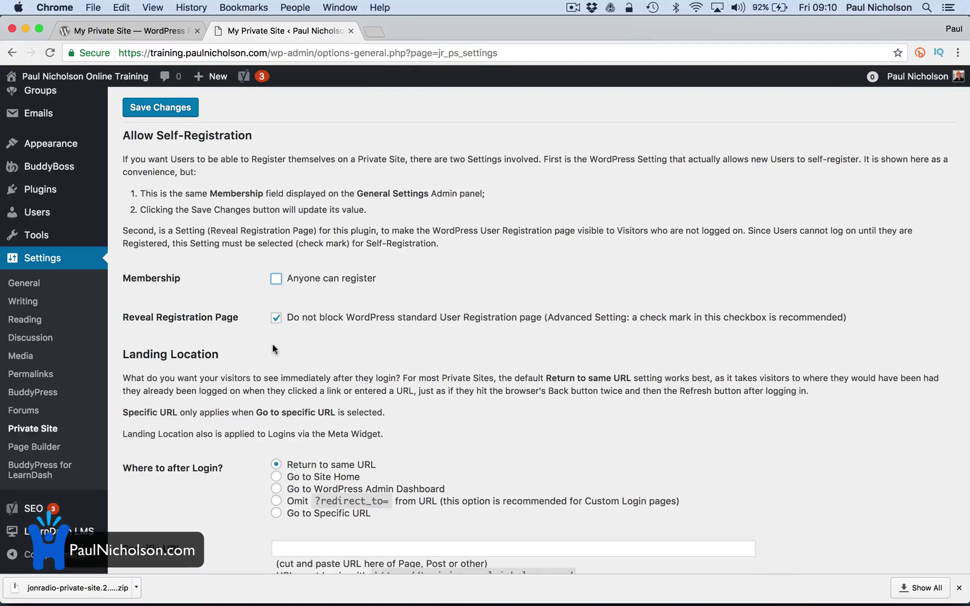
{"action": "left_click", "coordinate": [277, 317]}
{"action": "scroll", "coordinate": [272, 354], "scroll_direction": "down", "scroll_amount": 5}
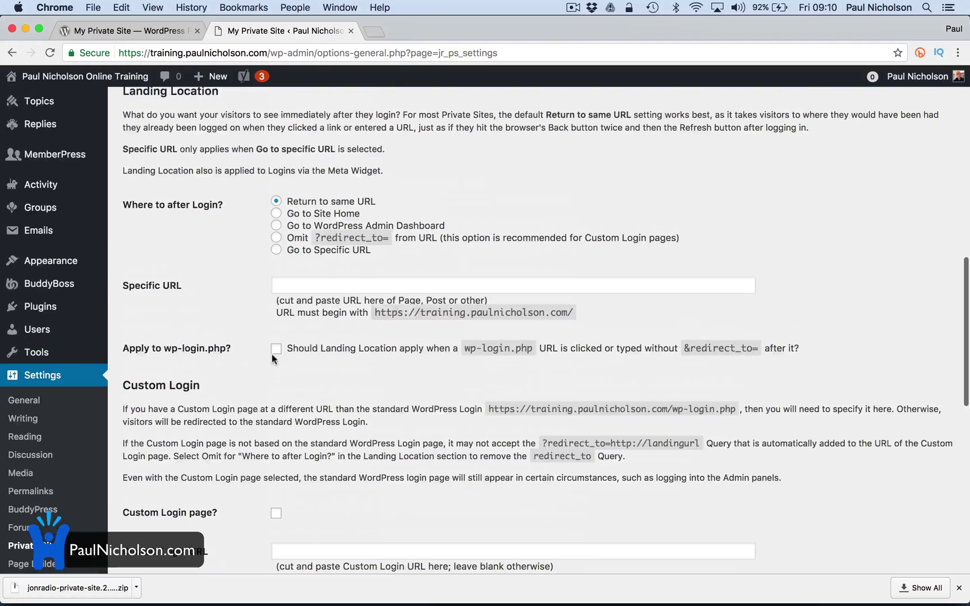
{"action": "scroll", "coordinate": [275, 106], "scroll_direction": "up", "scroll_amount": 3}
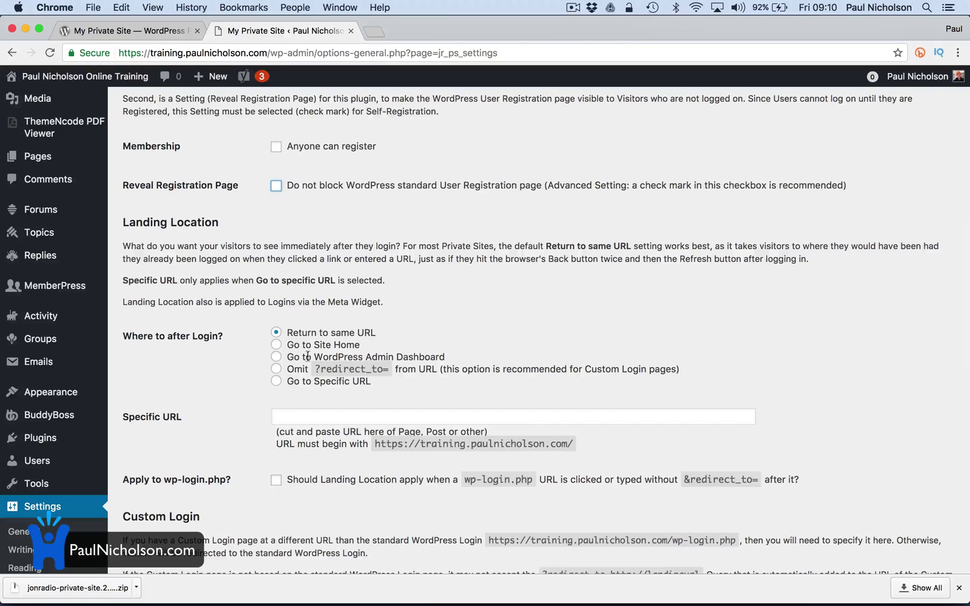
Keep the landing location at Return to same URL and save the settings
{"action": "left_click", "coordinate": [278, 345]}
{"action": "left_click", "coordinate": [276, 332]}
{"action": "scroll", "coordinate": [405, 414], "scroll_direction": "down", "scroll_amount": 8}
{"action": "scroll", "coordinate": [303, 261], "scroll_direction": "down", "scroll_amount": 12}
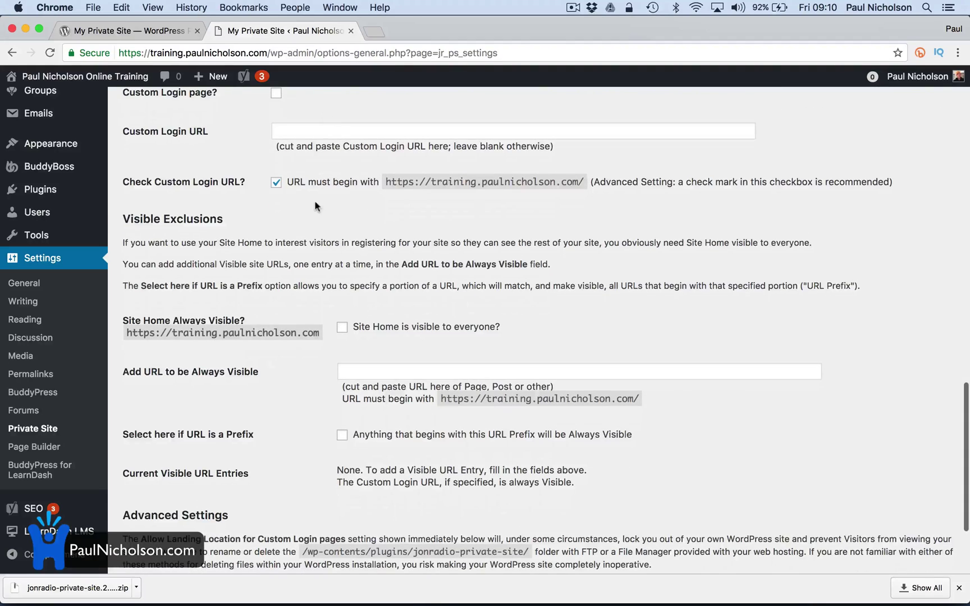
{"action": "scroll", "coordinate": [304, 261], "scroll_direction": "down", "scroll_amount": 5}
{"action": "left_click", "coordinate": [179, 514]}
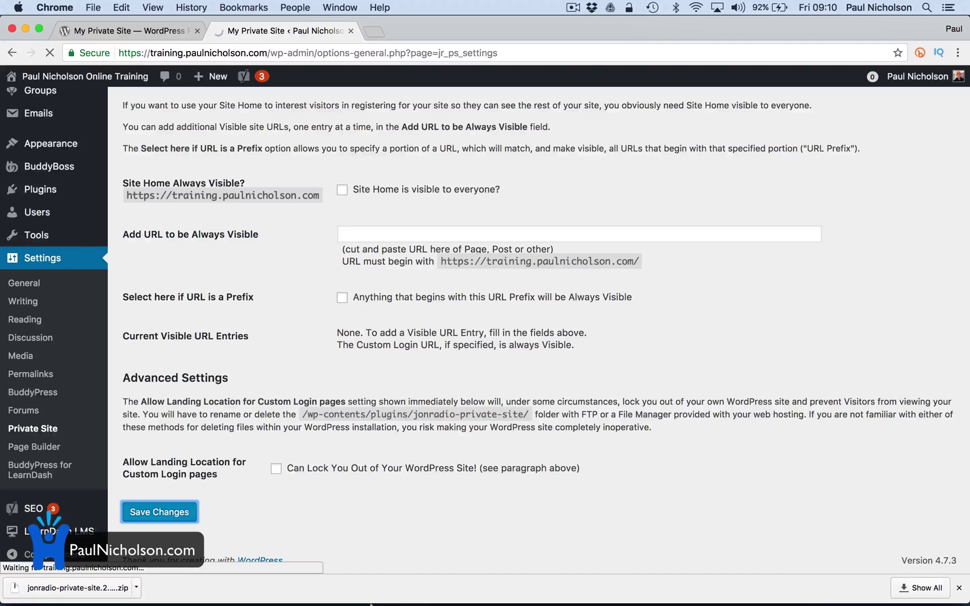
In logged-out Safari, reload the login page and check whether the registration page still opens
{"action": "mouse_move", "coordinate": [445, 598]}
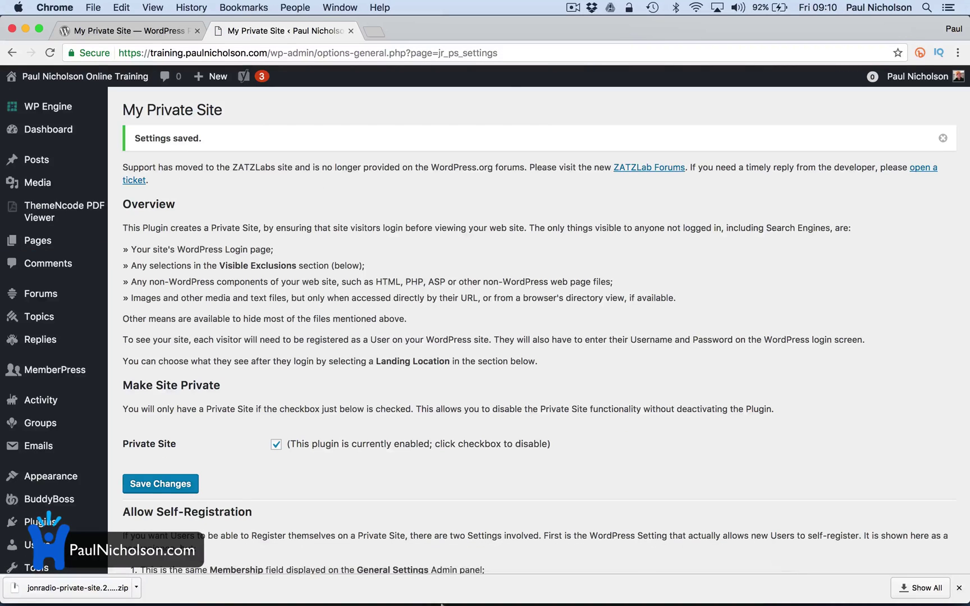
{"action": "left_click", "coordinate": [445, 596]}
{"action": "left_click", "coordinate": [468, 594]}
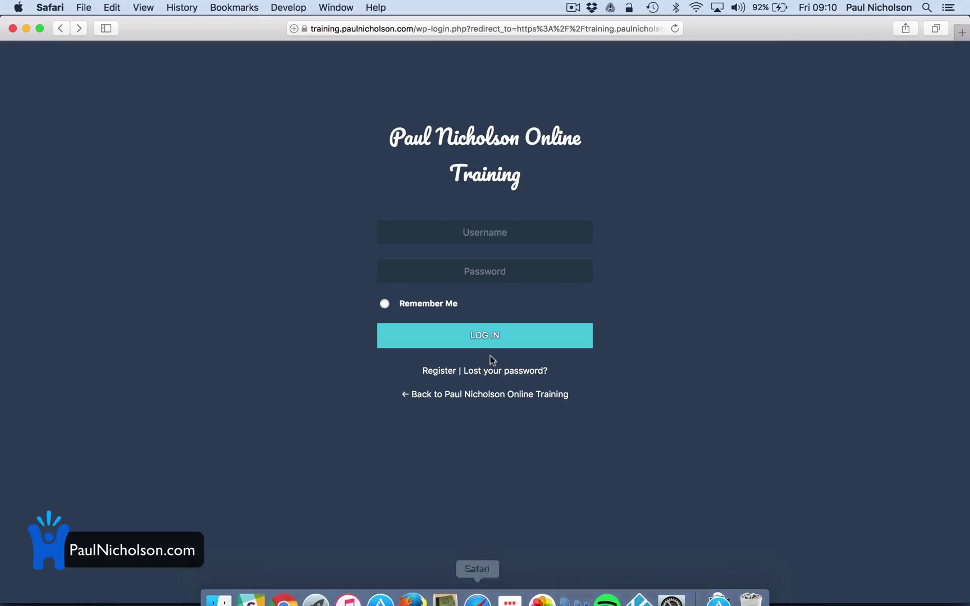
{"action": "left_click", "coordinate": [675, 29]}
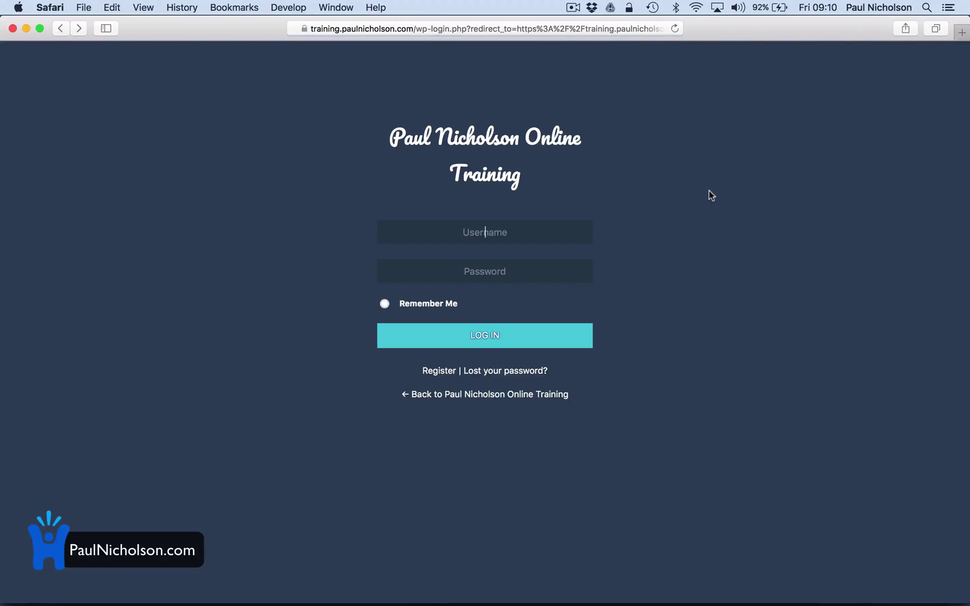
{"action": "left_click", "coordinate": [443, 371]}
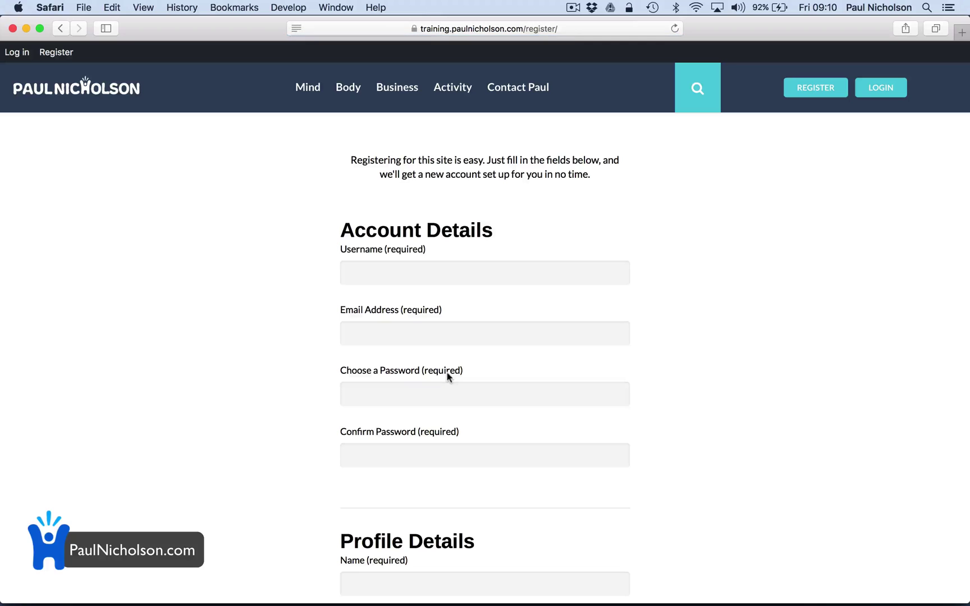
Try the Contact Paul page and the Mind section logged out, confirming they redirect to login
{"action": "left_click", "coordinate": [514, 88]}
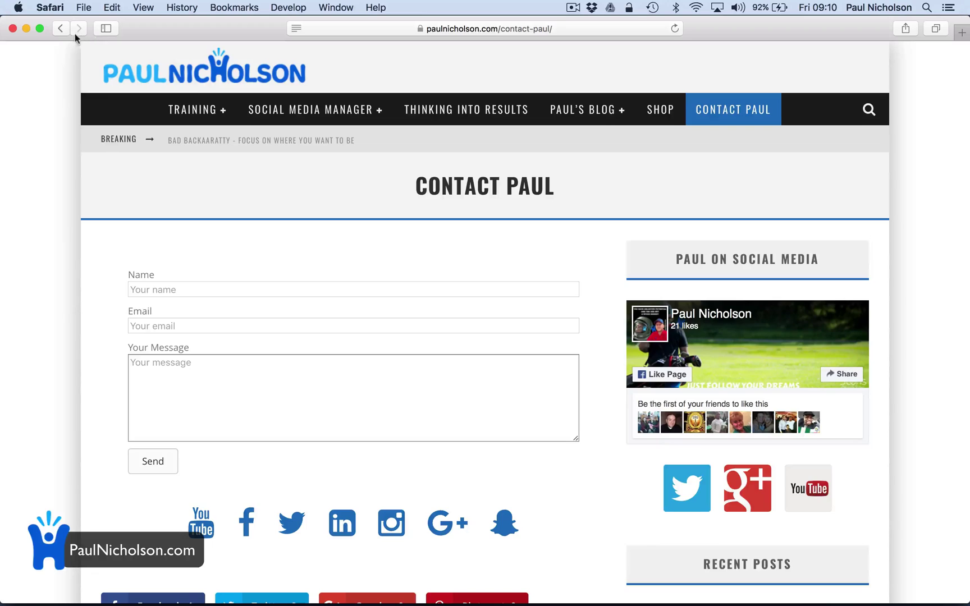
{"action": "left_click", "coordinate": [60, 28]}
{"action": "left_click", "coordinate": [311, 85]}
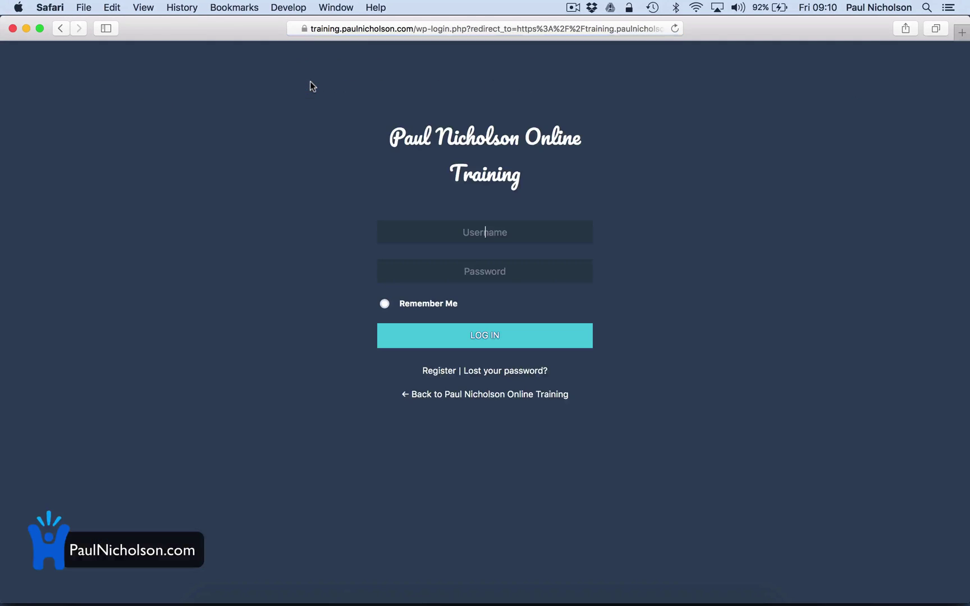
{"action": "left_click", "coordinate": [431, 372]}
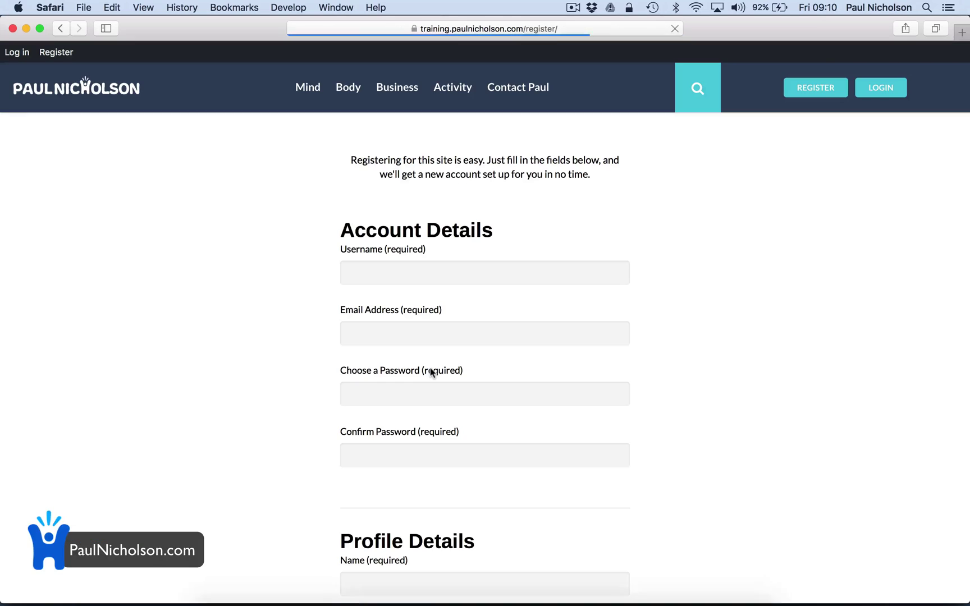
{"action": "mouse_move", "coordinate": [412, 598]}
{"action": "left_click", "coordinate": [281, 594]}
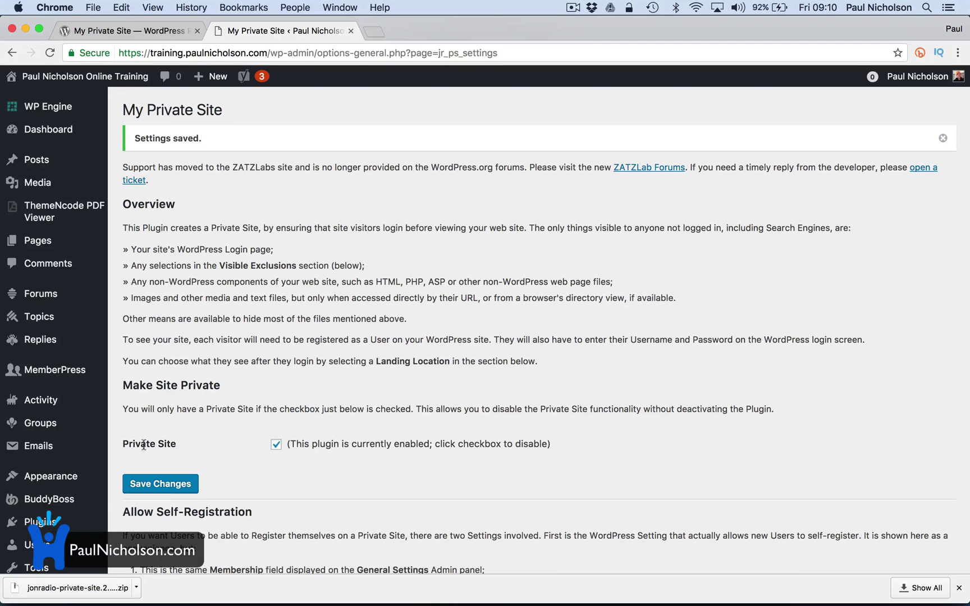
{"action": "scroll", "coordinate": [156, 440], "scroll_direction": "down", "scroll_amount": 5}
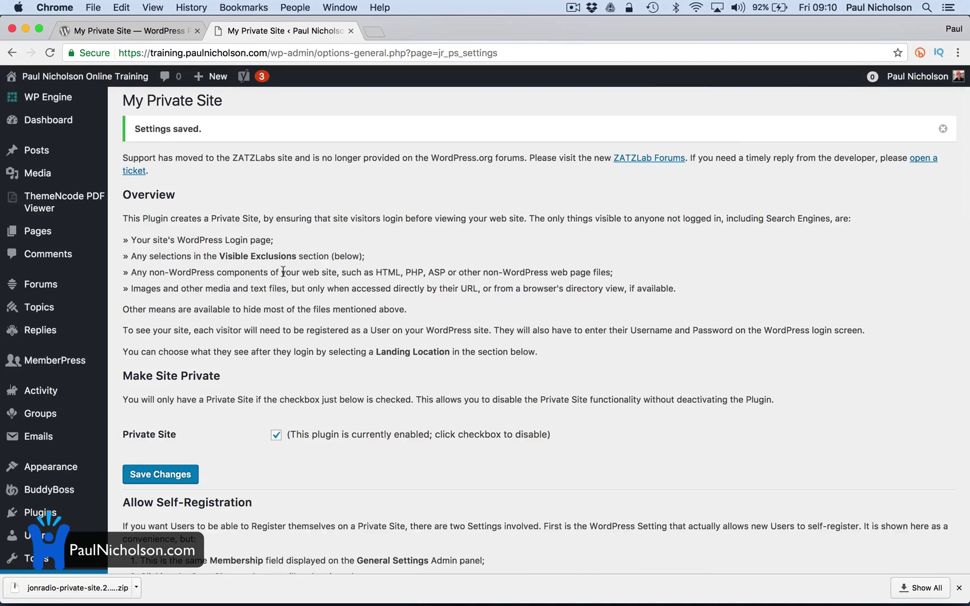
{"action": "scroll", "coordinate": [283, 272], "scroll_direction": "up", "scroll_amount": 1}
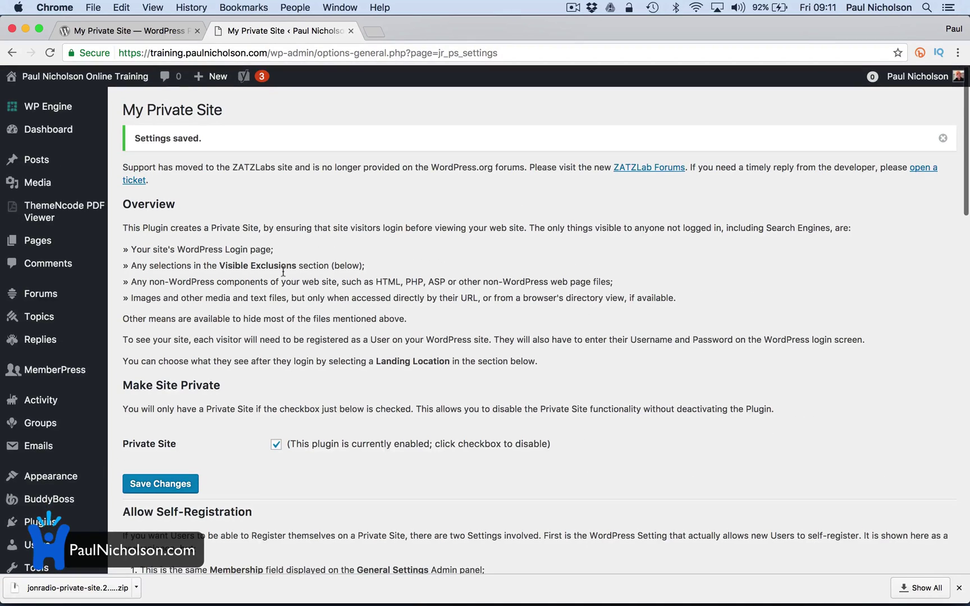